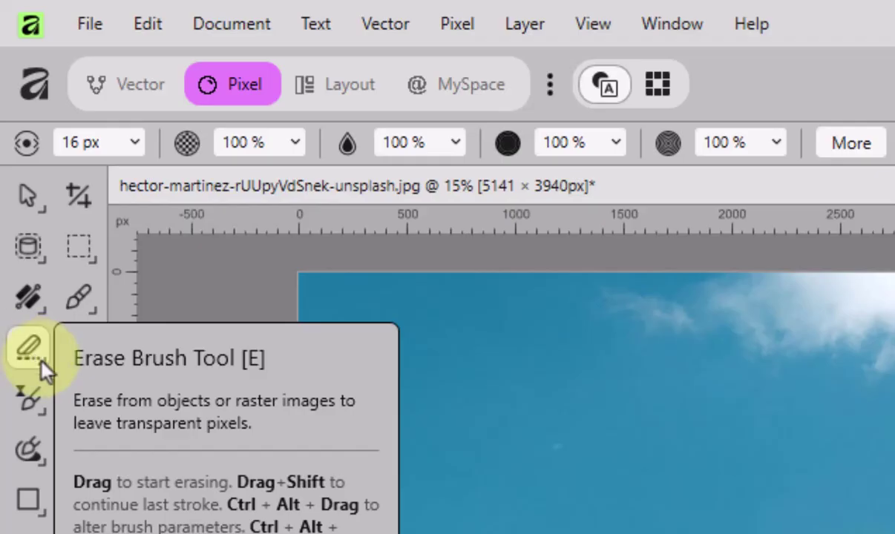
Step: Switch to the Background Erase Brush and set its size to 325.6 px
click(39, 356)
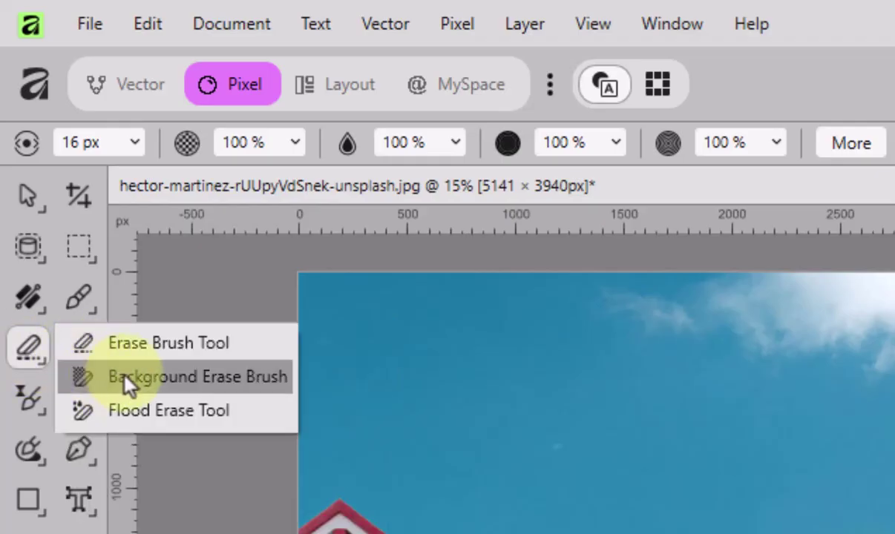
click(184, 380)
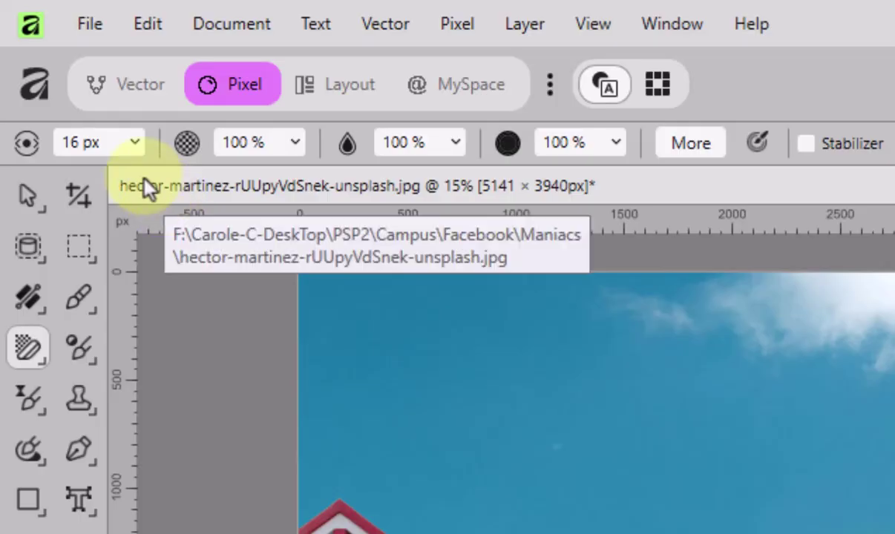
click(134, 142)
drag(141, 177, 200, 183)
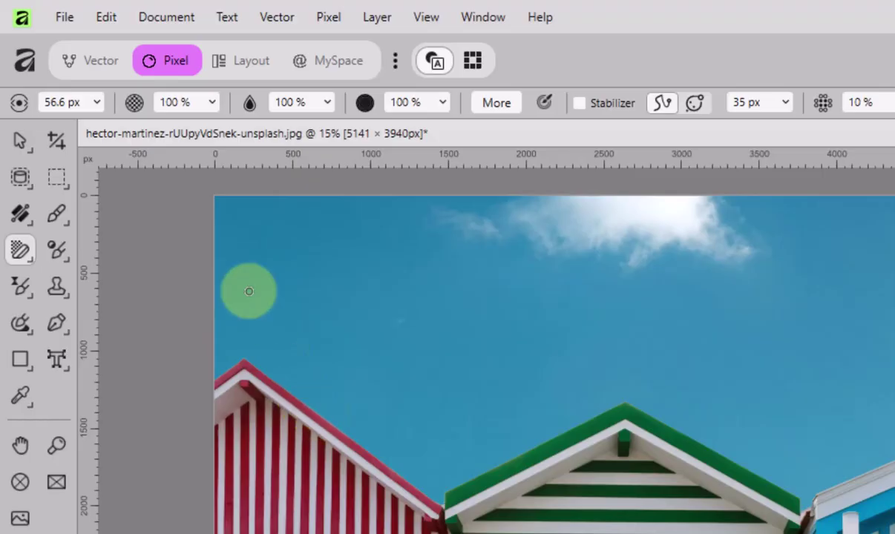
click(97, 102)
drag(101, 126, 128, 126)
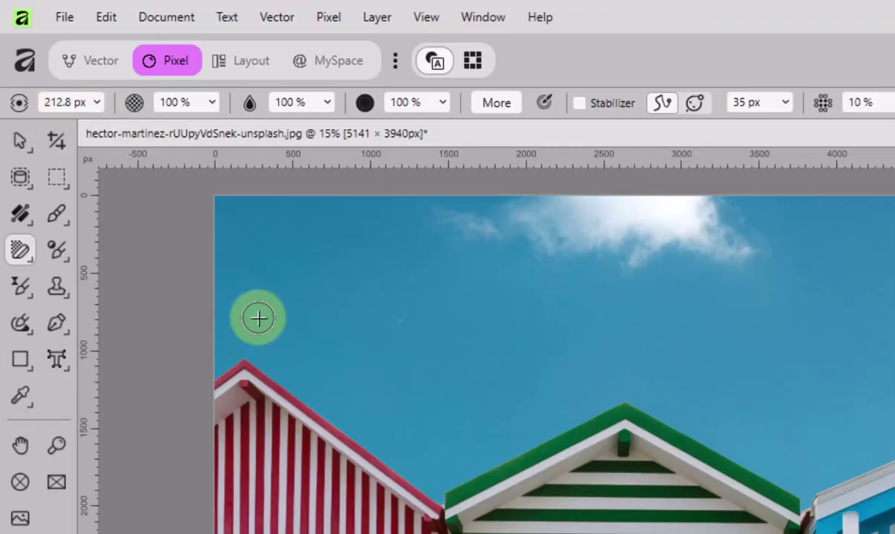
click(95, 103)
click(102, 127)
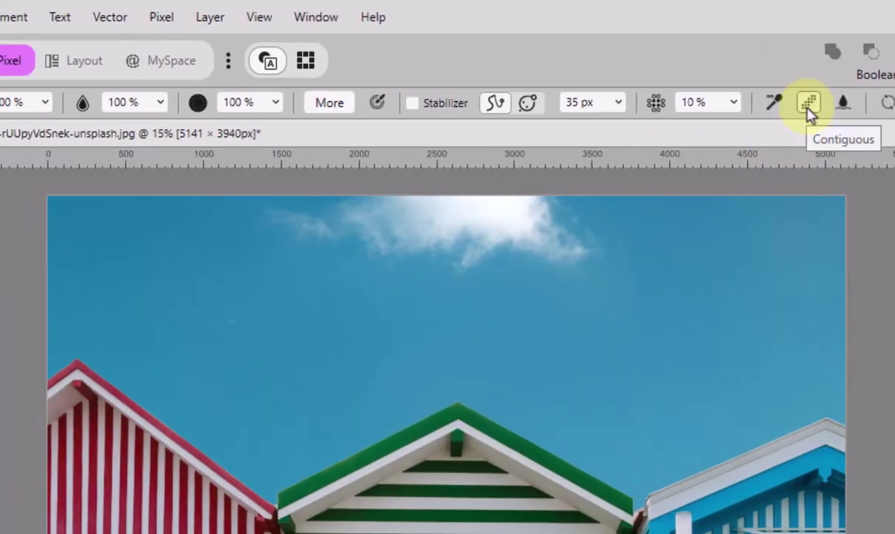
Step: Erase the first patches of sky along the red house's roof, just past its peak
click(109, 362)
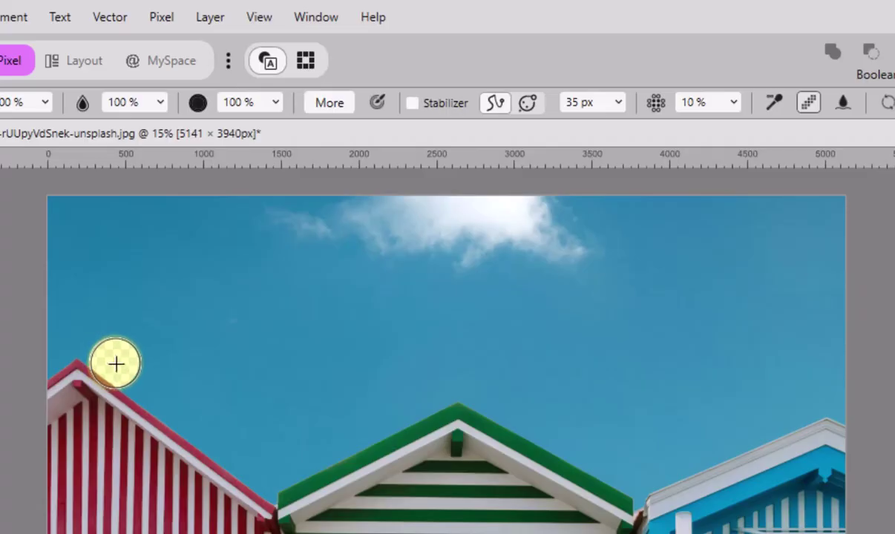
mouse_move(117, 364)
mouse_down()
mouse_move(199, 433)
mouse_move(170, 401)
mouse_up()
key(ctrl+z)
key(ctrl+z)
key(ctrl+z)
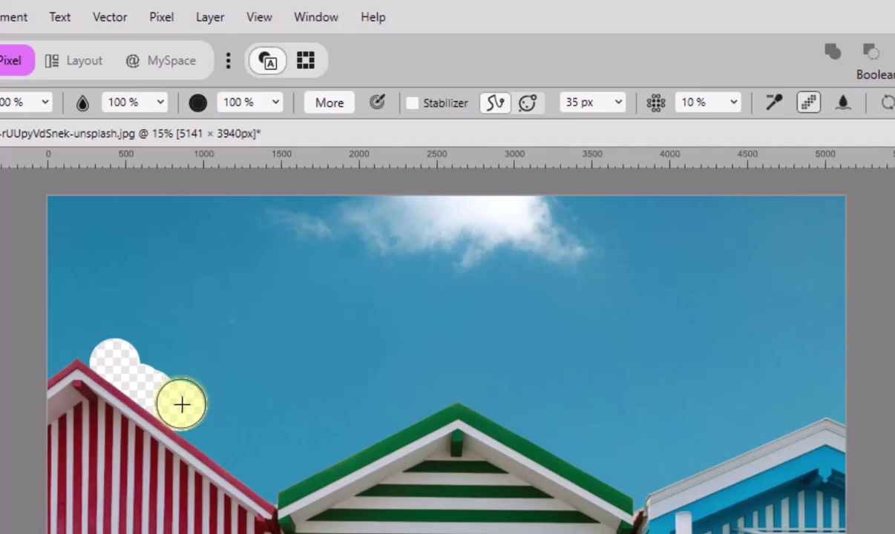
Step: Set the background erase brush's spacing to 1 %
click(331, 108)
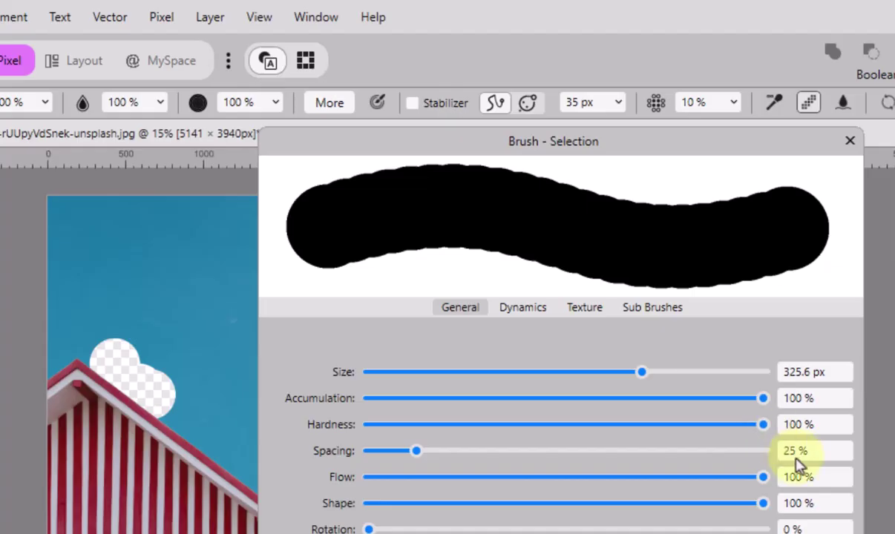
drag(413, 456, 358, 461)
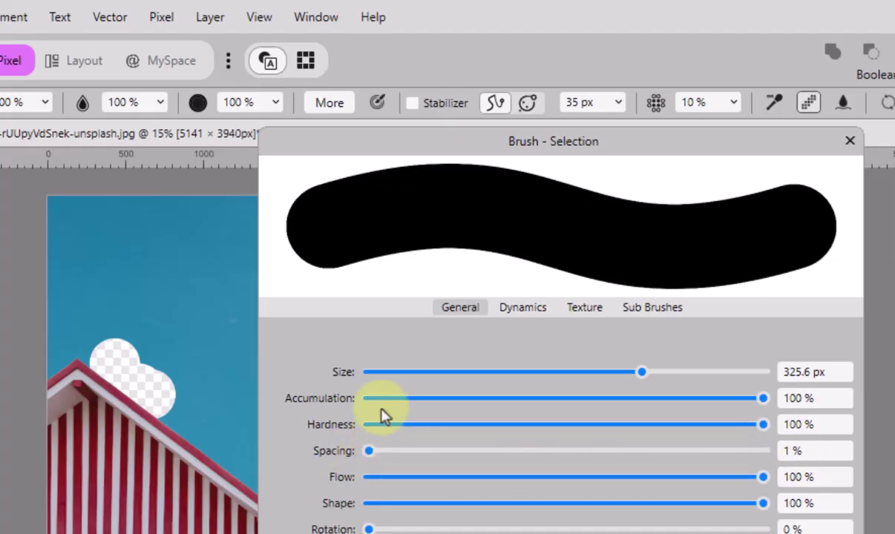
click(850, 141)
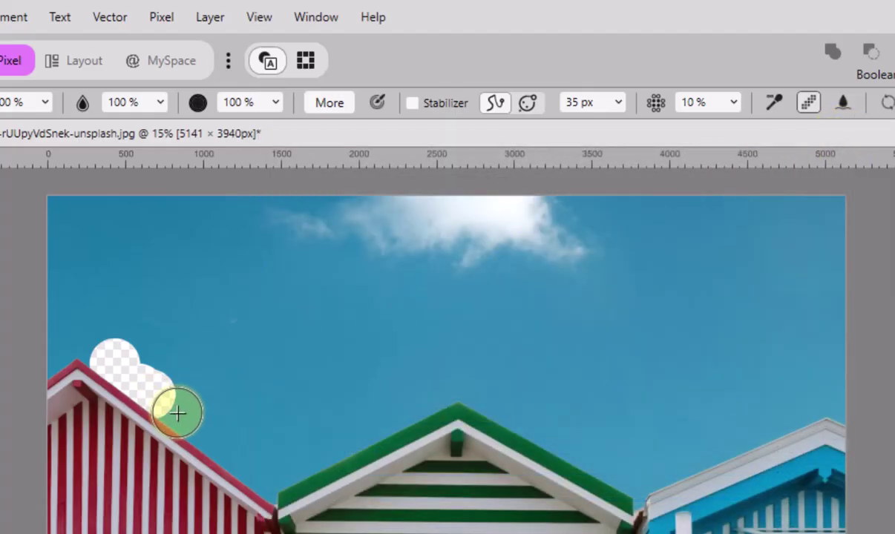
Step: Erase a band of sky along the rooflines of the red, green and blue houses with the Background Erase Brush
mouse_move(179, 414)
mouse_down()
mouse_move(276, 491)
mouse_move(306, 476)
mouse_move(288, 471)
mouse_move(445, 384)
mouse_move(577, 439)
mouse_move(542, 429)
mouse_up()
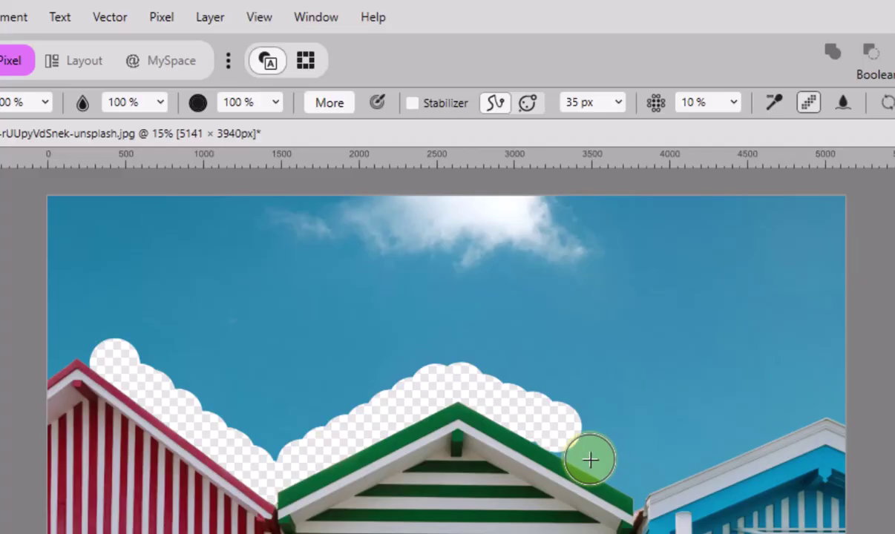
mouse_move(575, 449)
mouse_down()
mouse_move(636, 483)
mouse_move(640, 498)
mouse_move(644, 470)
mouse_move(664, 466)
mouse_move(655, 476)
mouse_move(849, 417)
mouse_up()
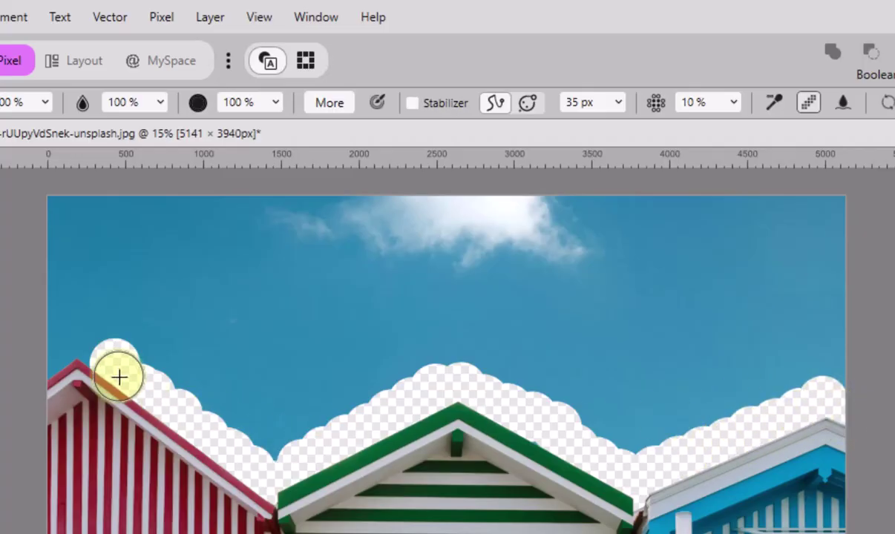
mouse_move(86, 350)
mouse_down()
mouse_move(61, 343)
mouse_move(41, 367)
mouse_move(46, 360)
mouse_move(49, 368)
mouse_up()
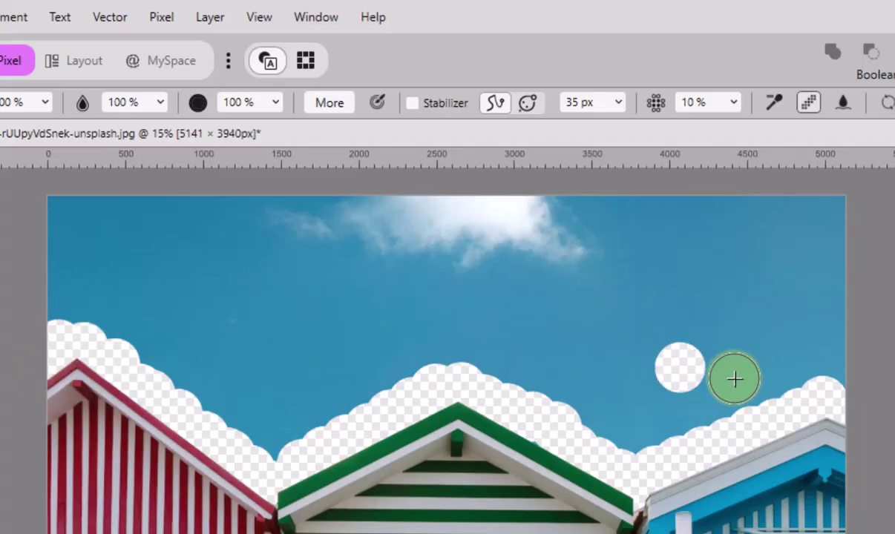
drag(835, 376, 772, 371)
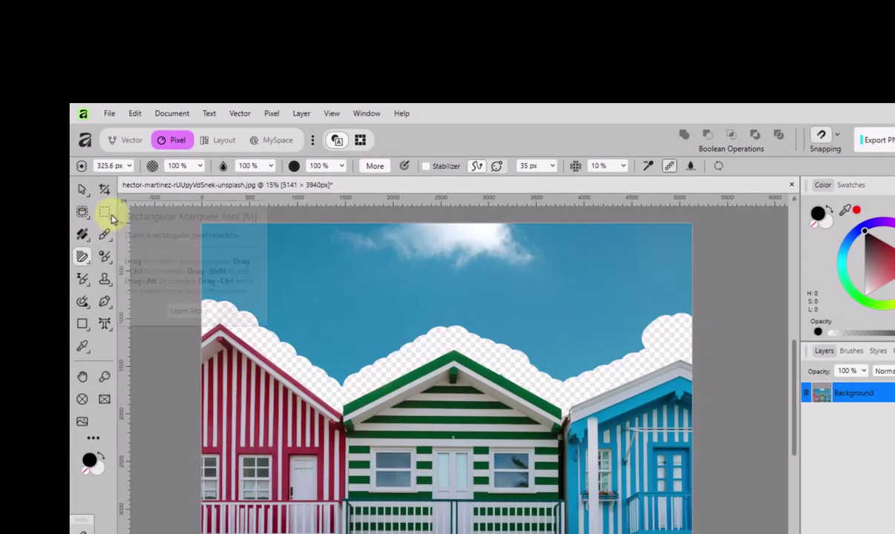
Step: Select all the remaining sky above the erased band with the Selection Brush Tool and delete it
click(83, 213)
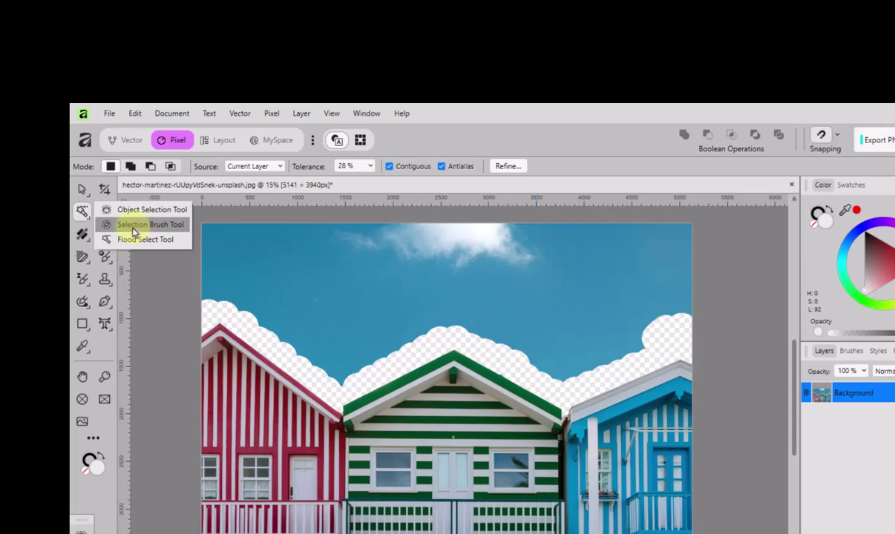
key(w)
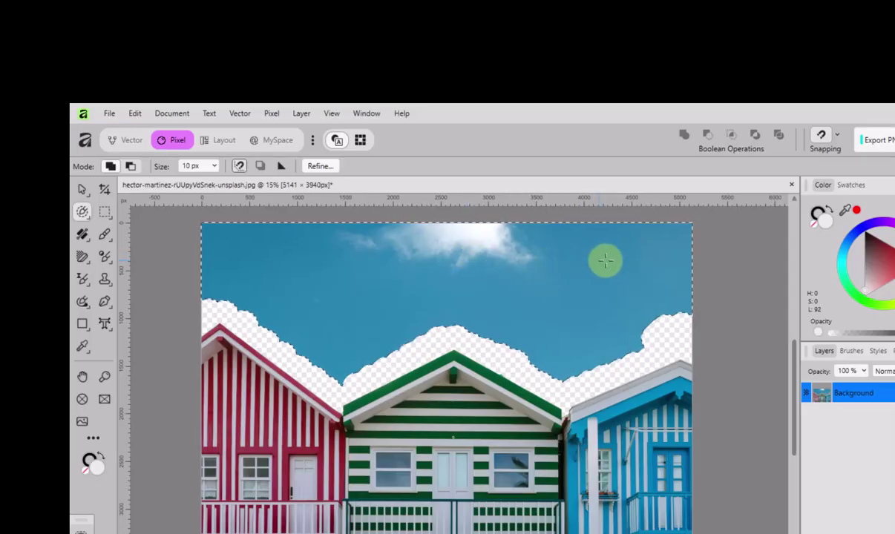
mouse_move(675, 292)
mouse_down()
mouse_move(697, 384)
mouse_move(669, 359)
mouse_move(682, 364)
mouse_move(683, 389)
mouse_move(583, 418)
mouse_up()
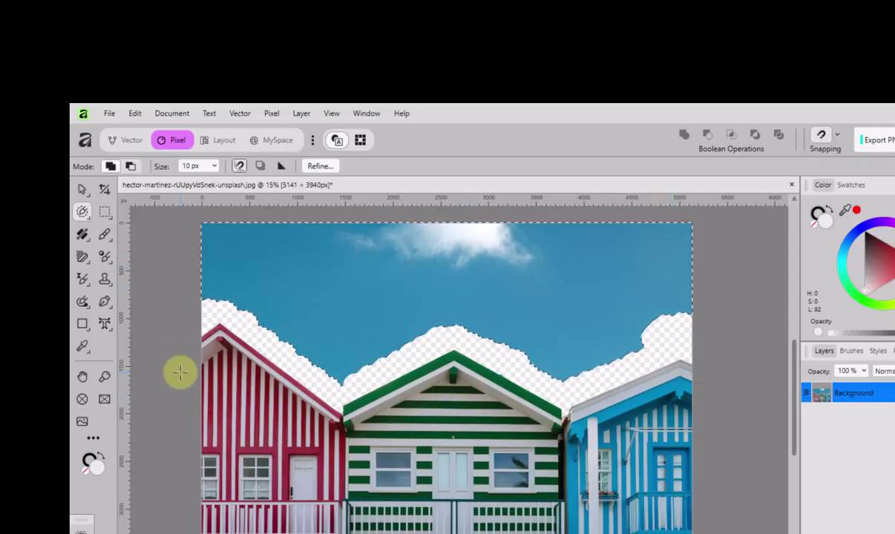
key(Delete)
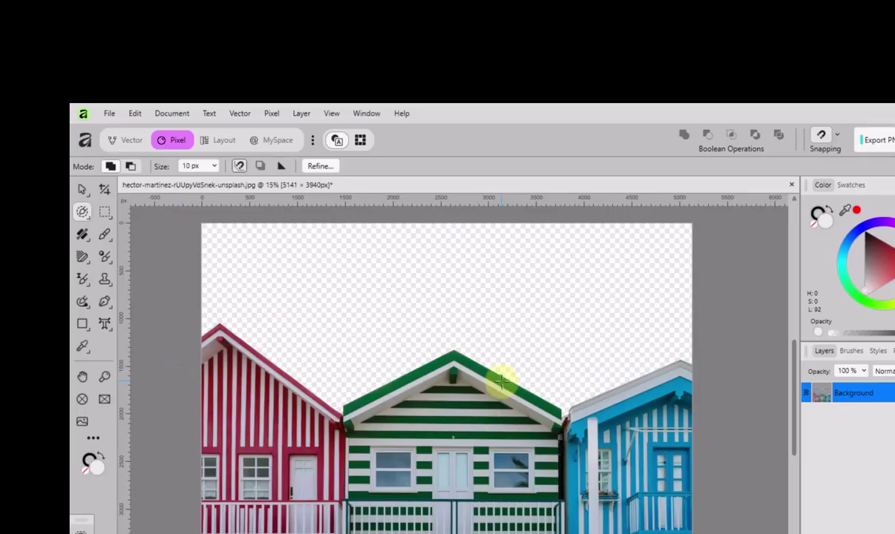
Step: Erase the leftover sky fragments and thin outlines above the green and blue roofs with the Erase Brush Tool
scroll(503, 383, up, 5)
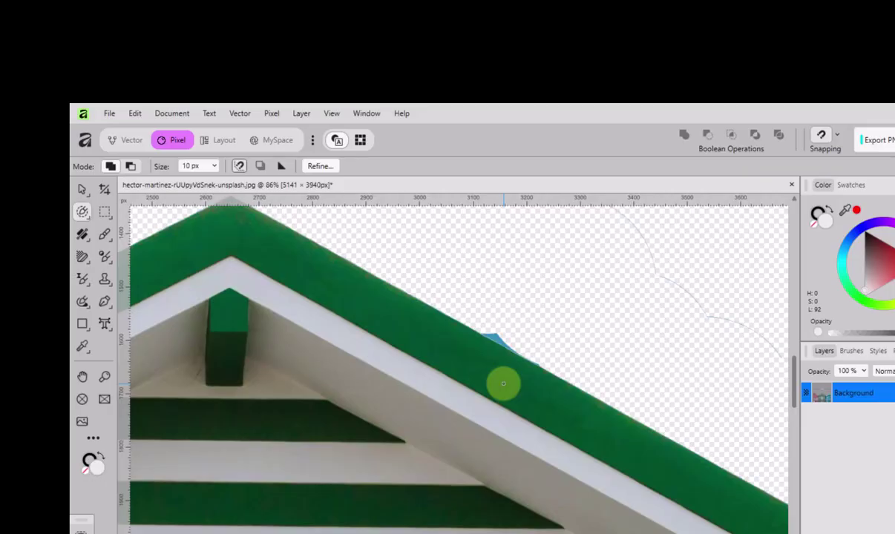
drag(796, 410, 793, 380)
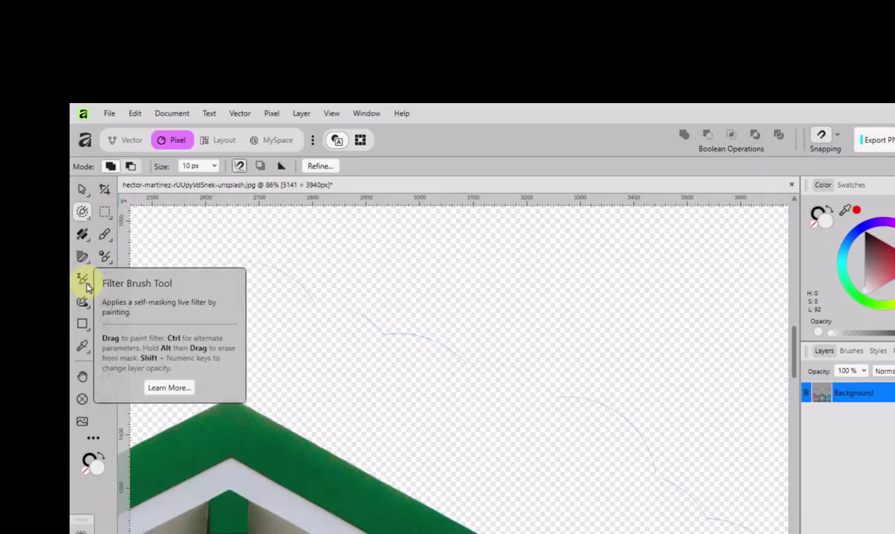
click(82, 256)
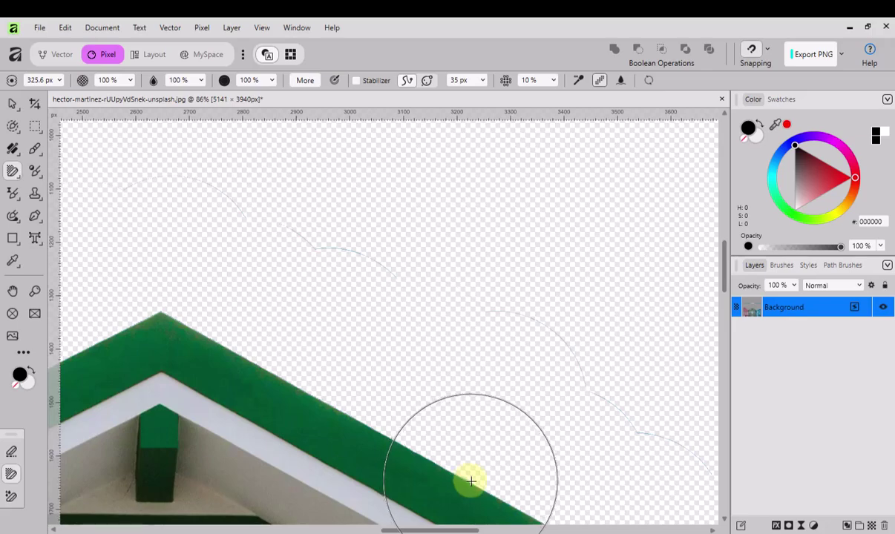
click(14, 173)
click(39, 171)
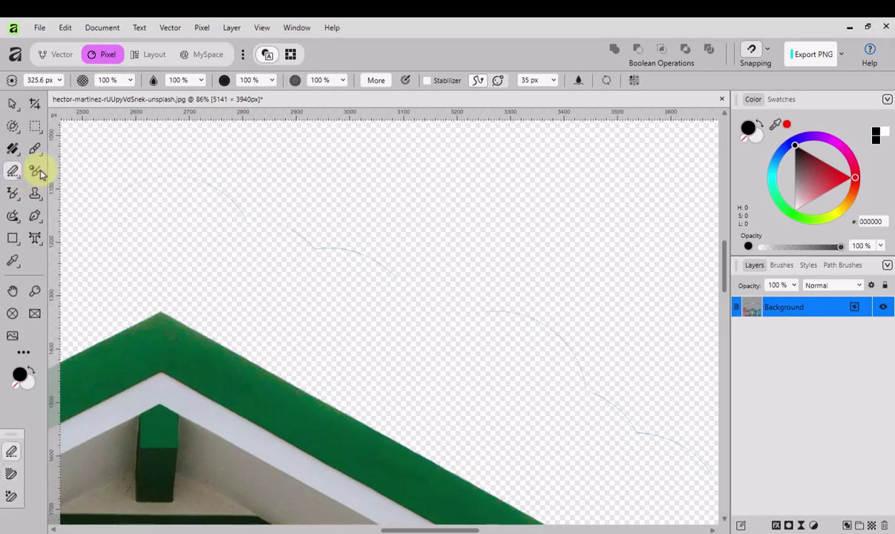
mouse_move(160, 181)
mouse_down()
mouse_move(176, 195)
mouse_move(341, 228)
mouse_move(484, 283)
mouse_move(653, 410)
mouse_move(449, 531)
mouse_move(534, 530)
mouse_up()
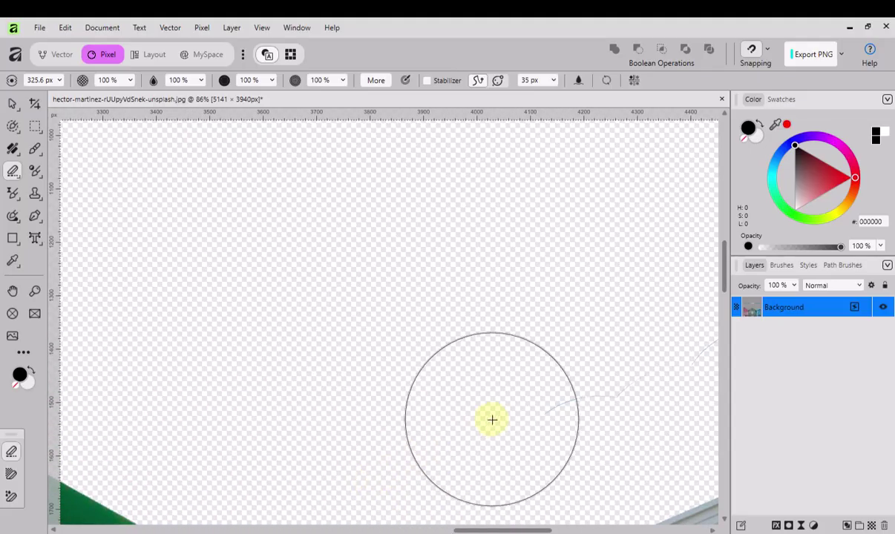
drag(532, 528, 603, 528)
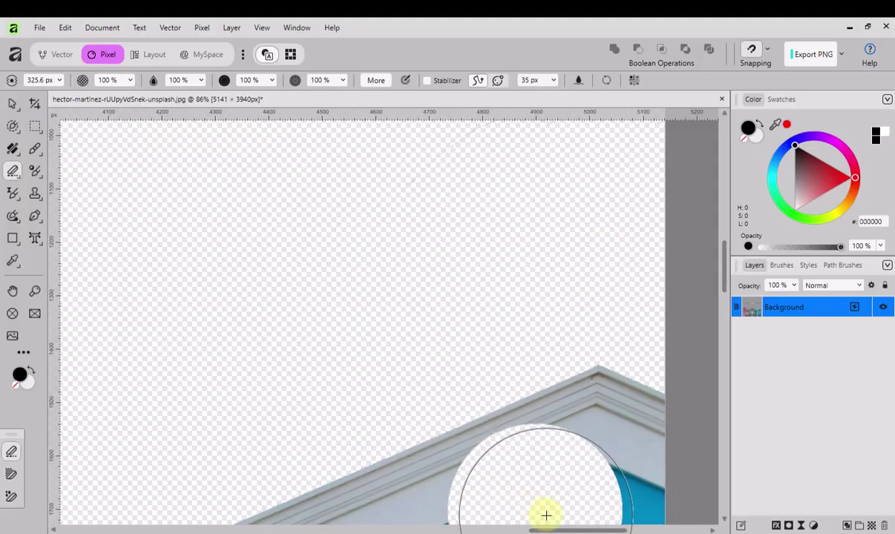
Step: Erase the leftover sky outlines between the green and red houses and above the red roof
drag(560, 529, 341, 530)
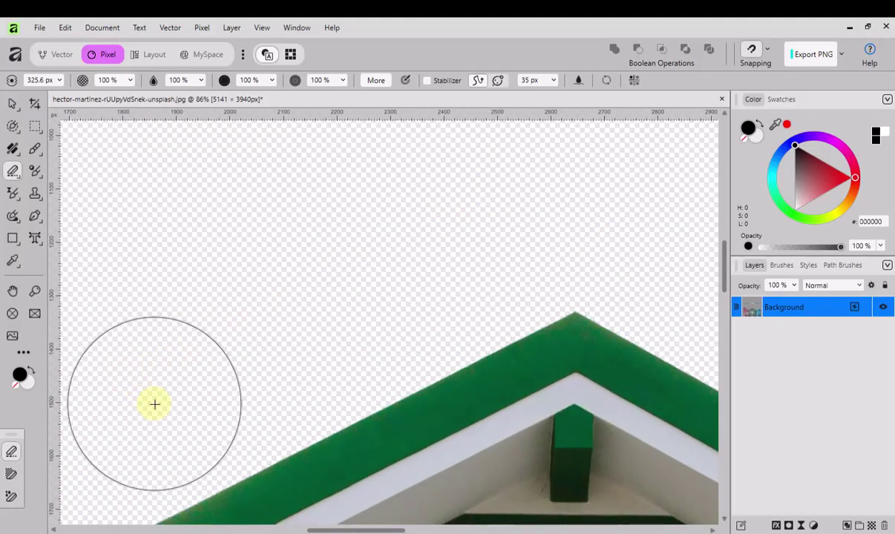
drag(364, 530, 277, 530)
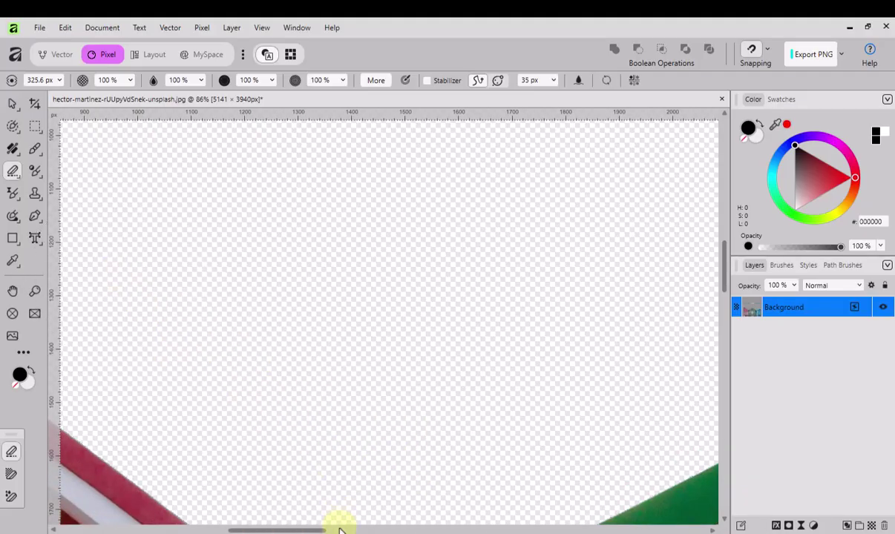
drag(315, 530, 278, 530)
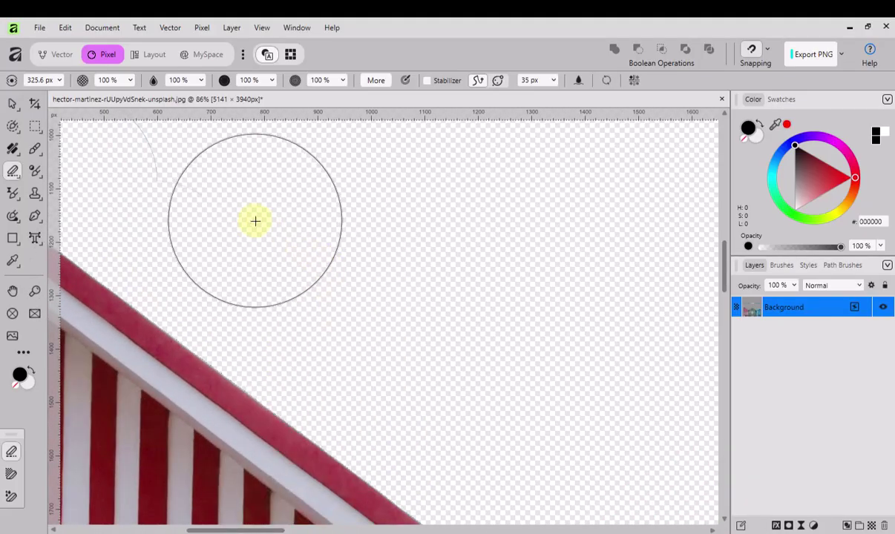
drag(274, 530, 206, 530)
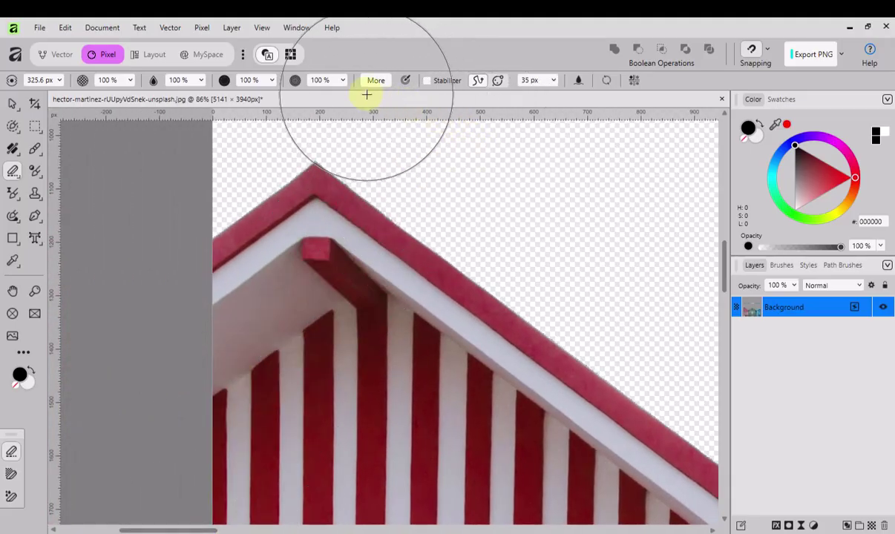
drag(368, 93, 273, 99)
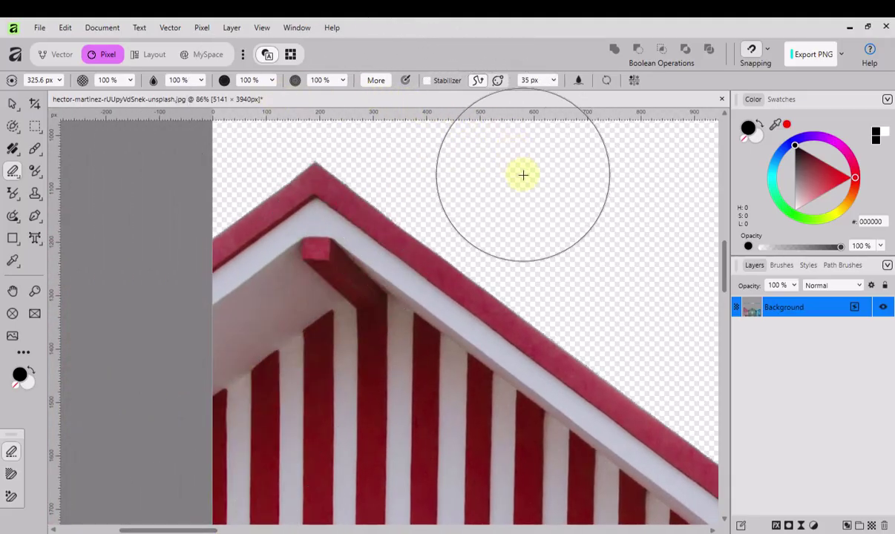
drag(724, 274, 723, 244)
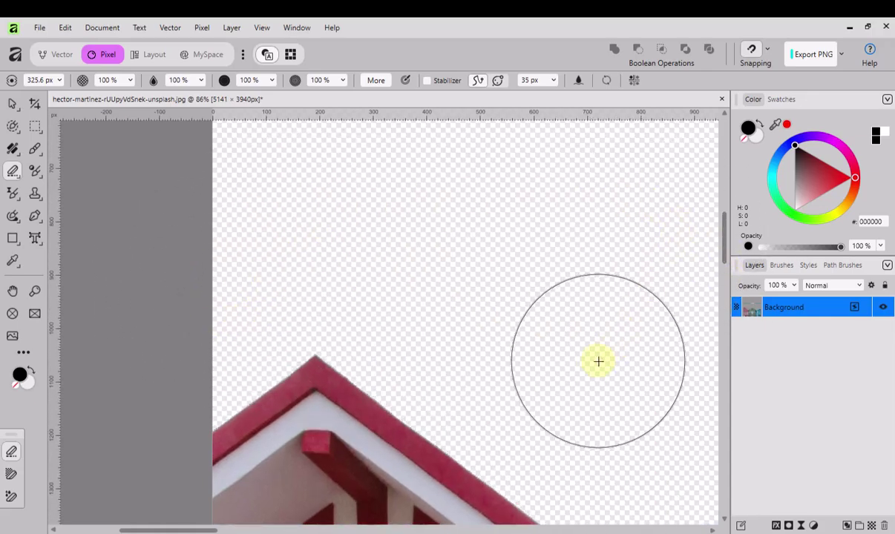
Step: Place the pink-cloud sky photo from the ~Affinity-RemovingBackground folder, sized to cover the whole canvas
ctrl+scroll(560, 360, down, 3)
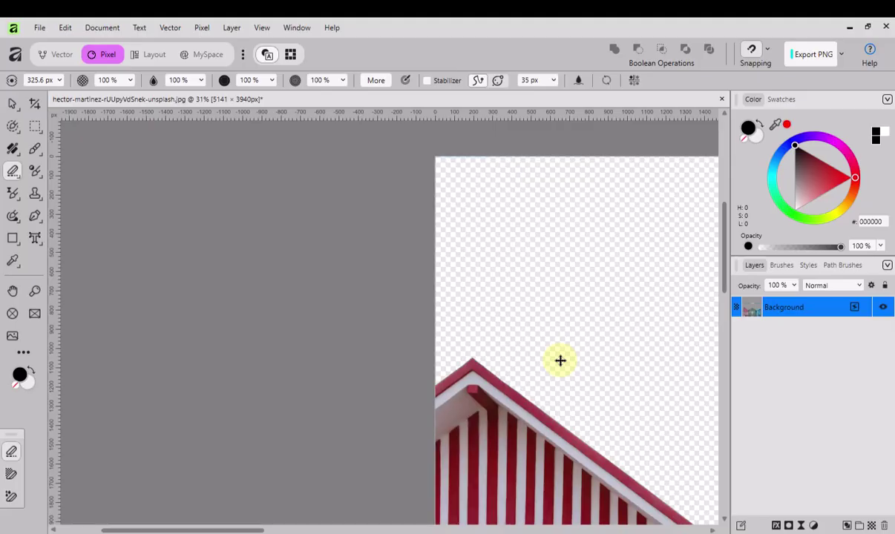
ctrl+scroll(561, 360, down, 2)
mouse_move(605, 361)
mouse_down()
mouse_move(376, 306)
mouse_move(266, 260)
mouse_move(183, 265)
mouse_move(207, 255)
mouse_up()
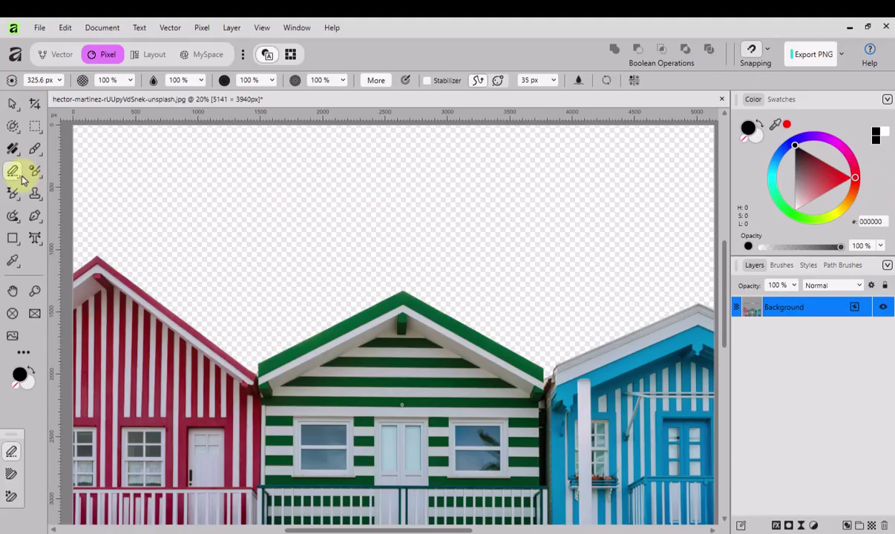
click(19, 312)
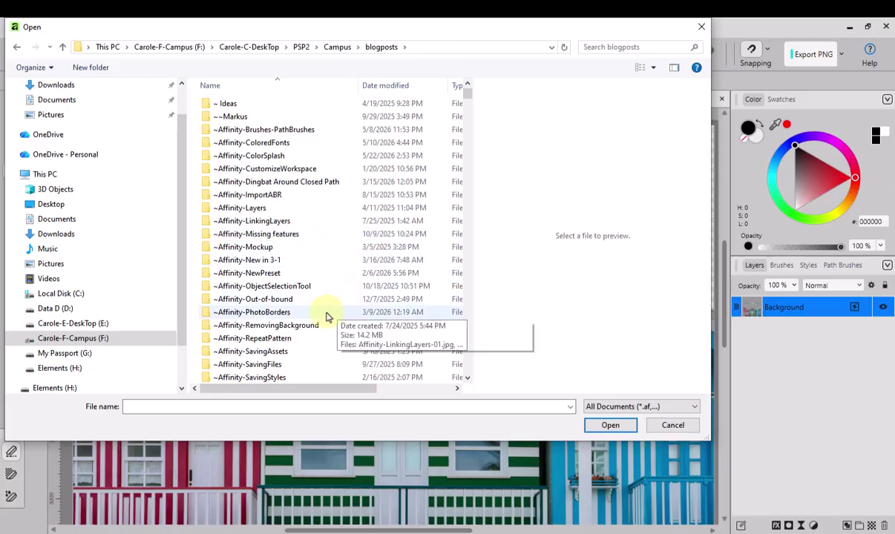
double_click(297, 325)
double_click(294, 359)
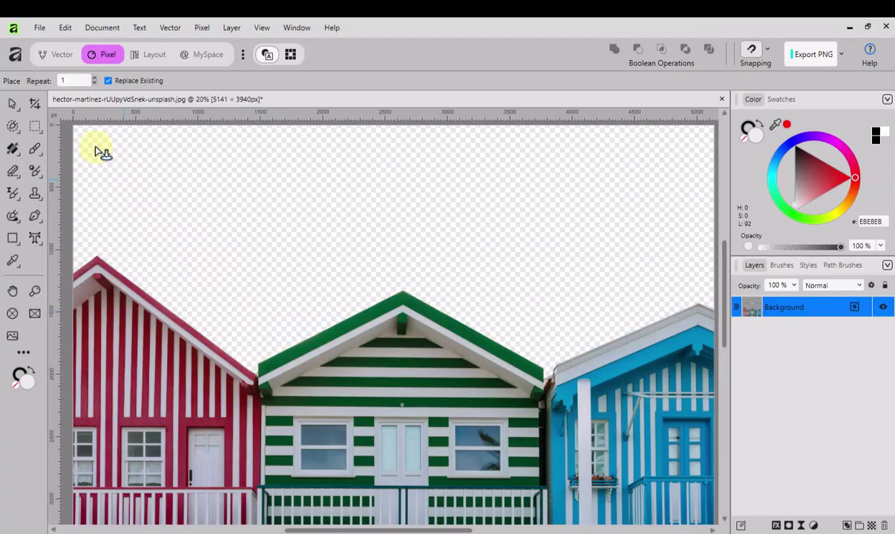
drag(143, 184, 610, 482)
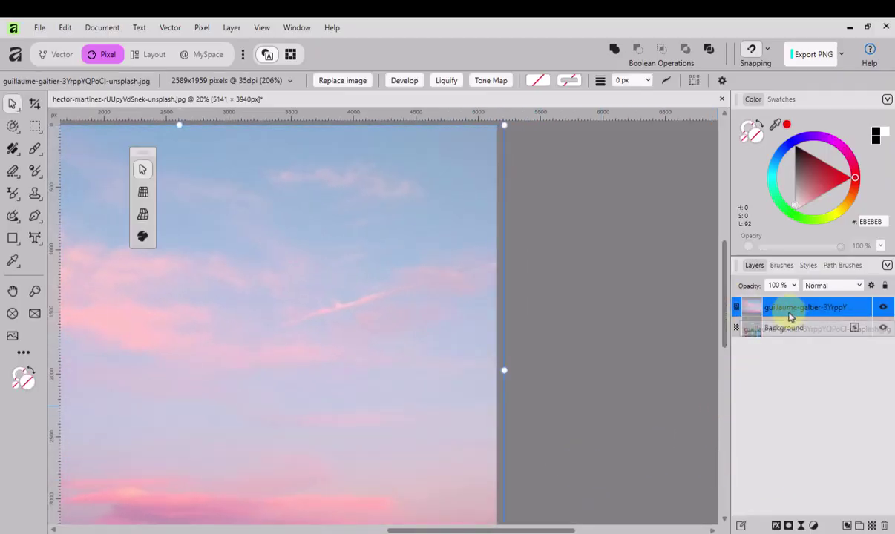
Step: Move the sky photo's layer beneath the Background layer so it sits behind the houses, and show the whole picture
drag(791, 317, 789, 345)
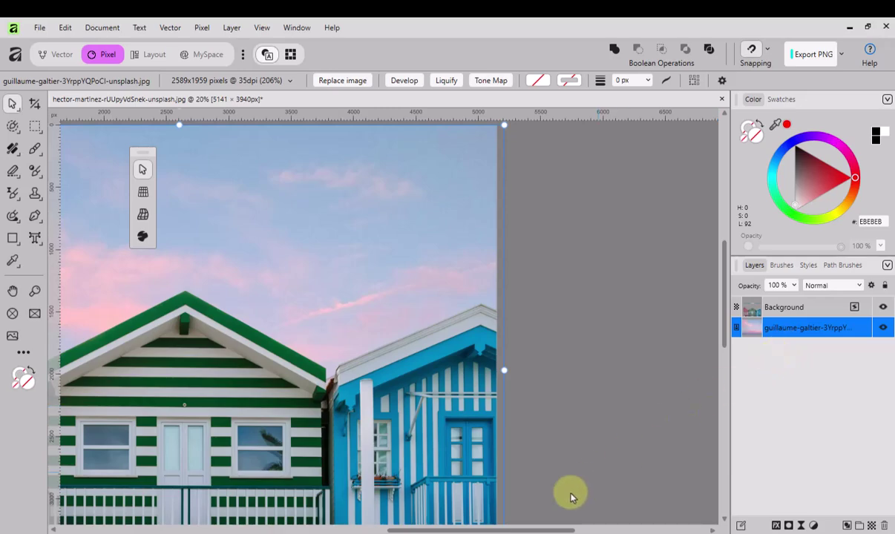
drag(532, 530, 397, 531)
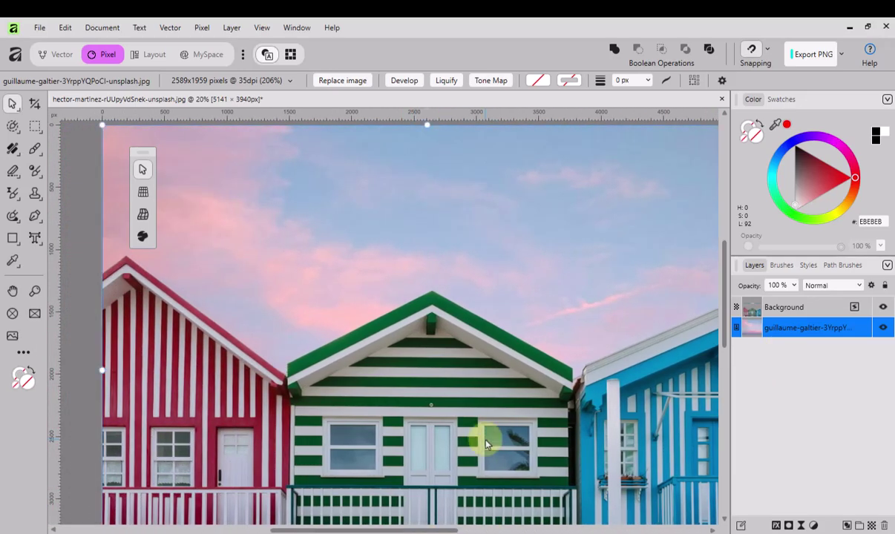
scroll(486, 444, down, 3)
scroll(486, 444, up, 3)
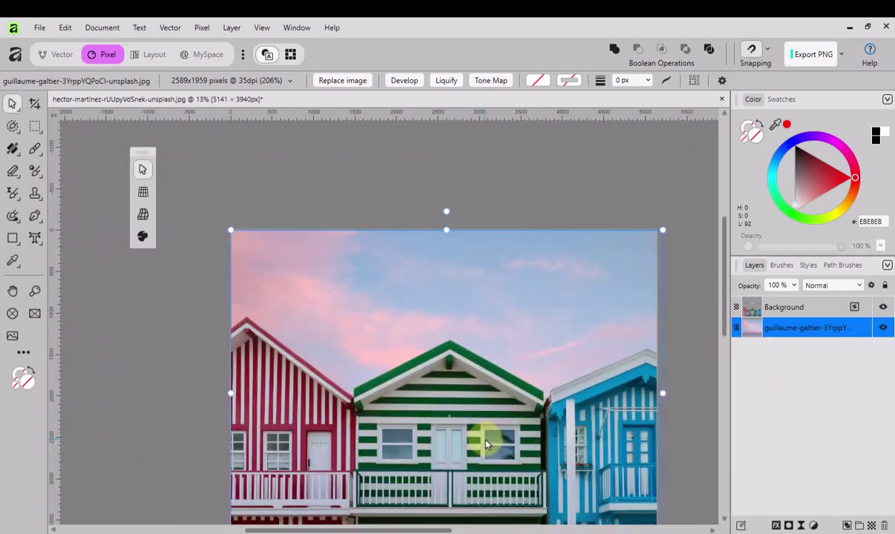
drag(725, 267, 729, 304)
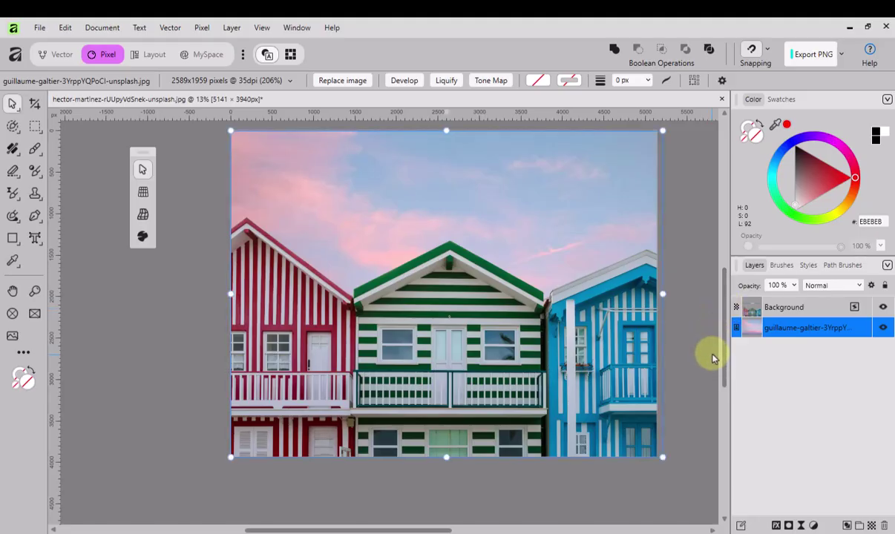
mouse_move(726, 339)
mouse_down()
mouse_move(724, 318)
mouse_move(727, 328)
mouse_up()
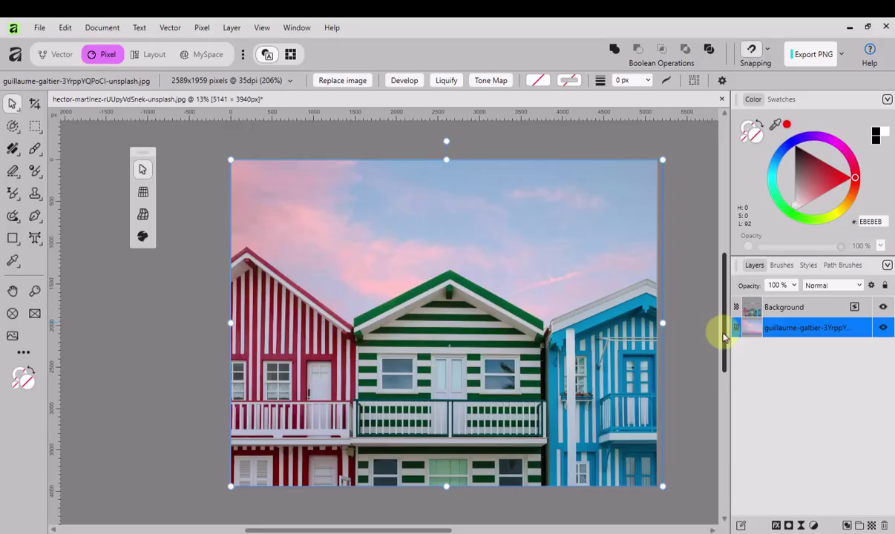